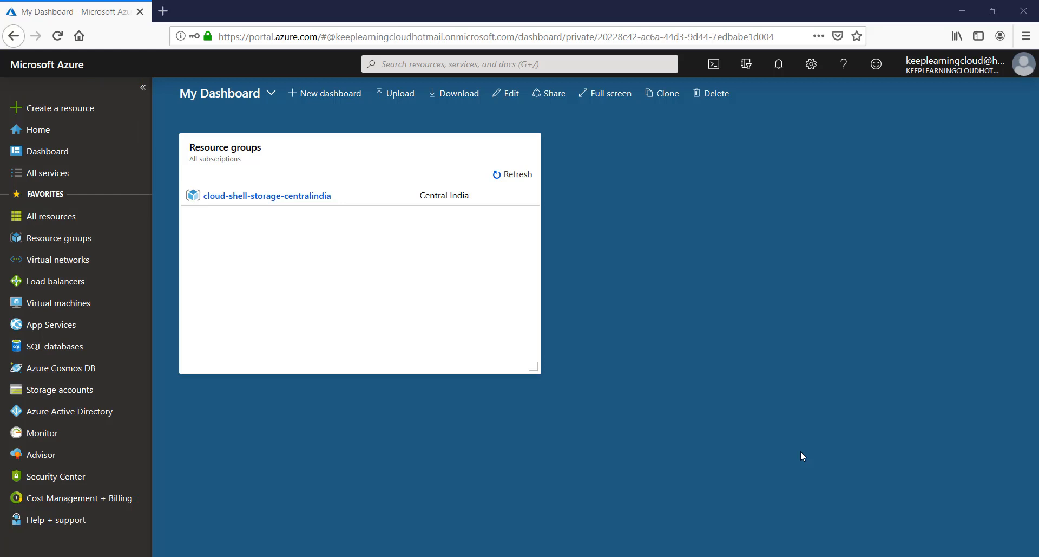
Step: Examine the service categories in the full list of Azure services, and close the list
click(57, 182)
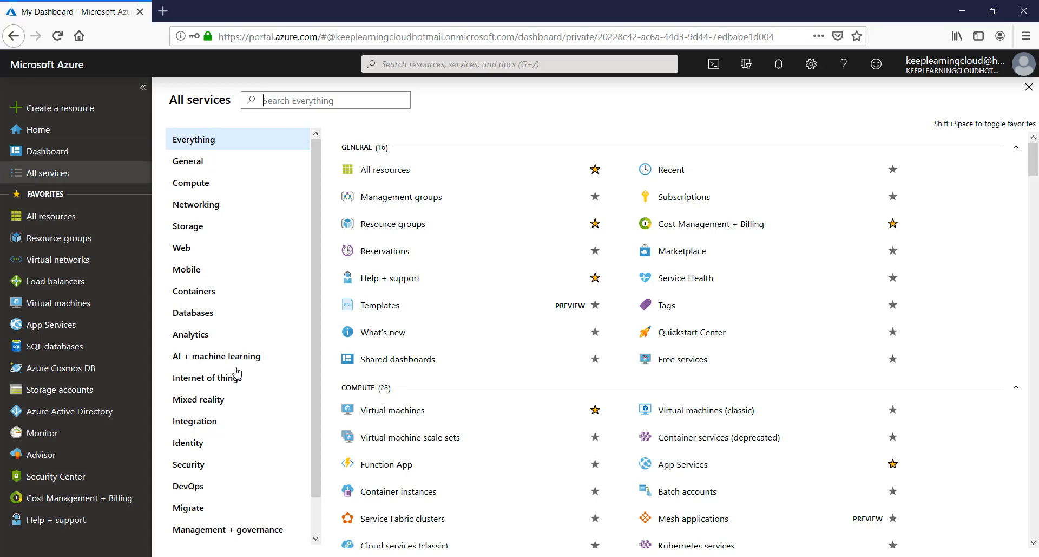
scroll(237, 379, down, 1)
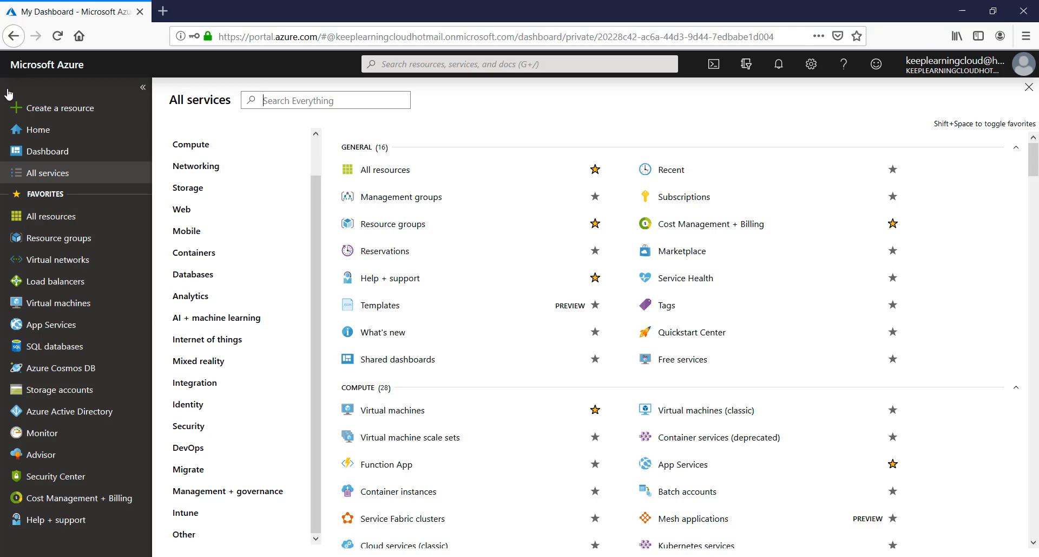
click(34, 173)
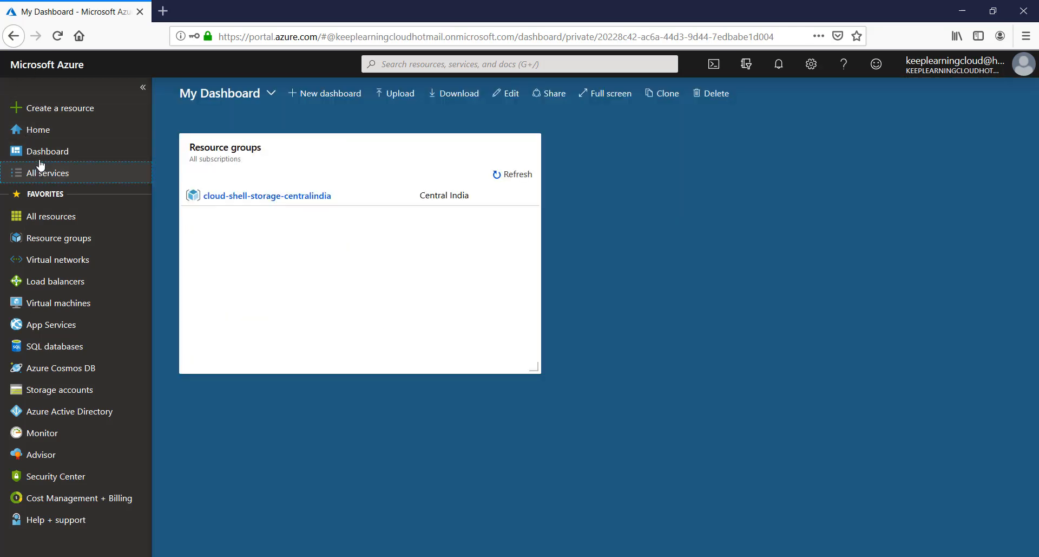
Step: Return to the dashboard view and create a new blank dashboard
click(48, 153)
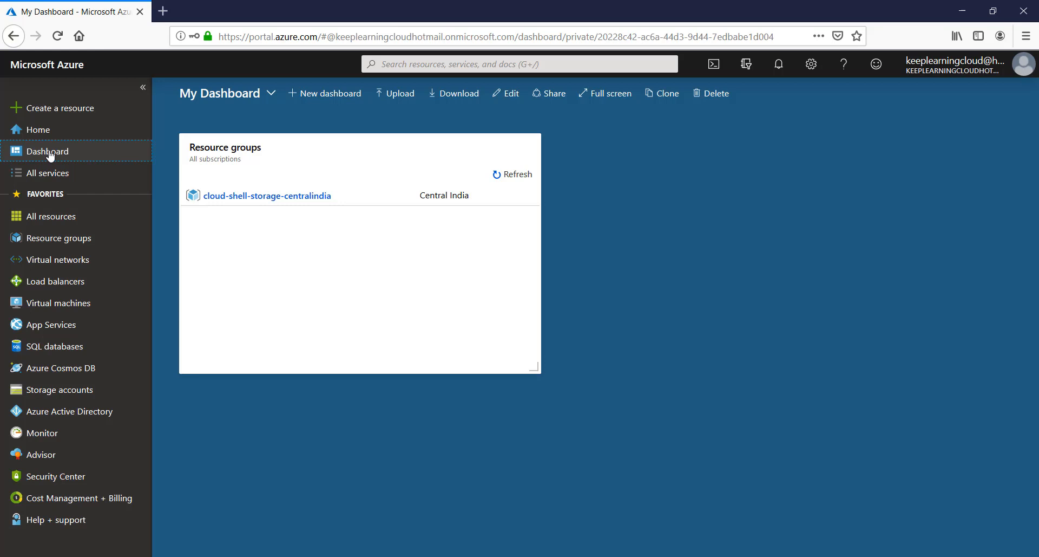
click(50, 155)
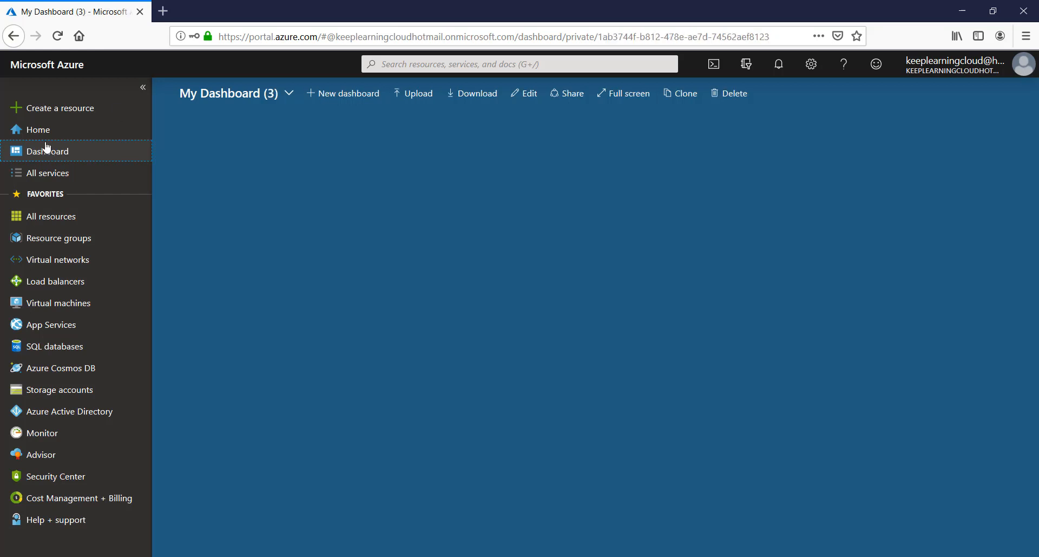
click(363, 98)
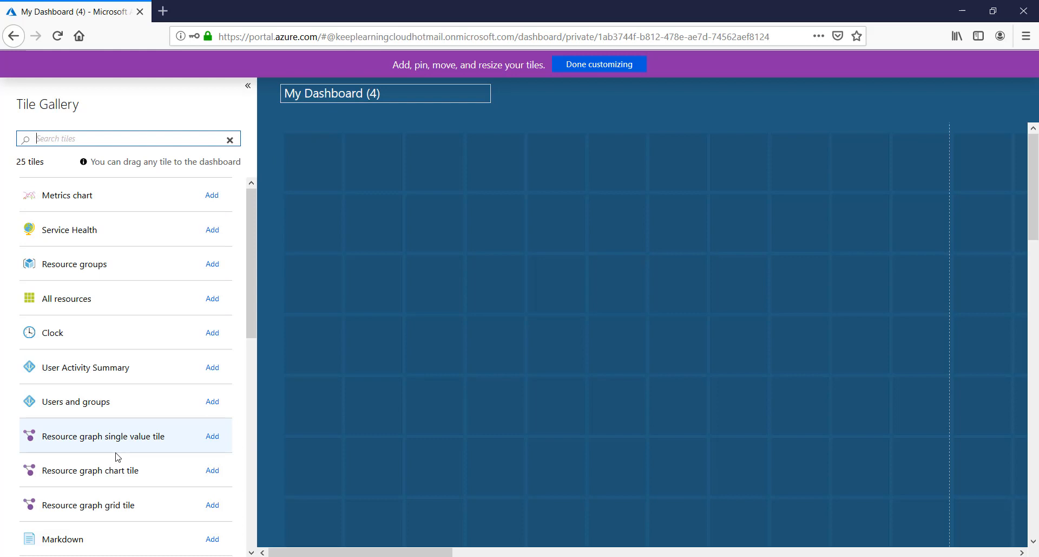
Step: Add a Clock tile to the new dashboard and set its time format to 24 hour
click(212, 333)
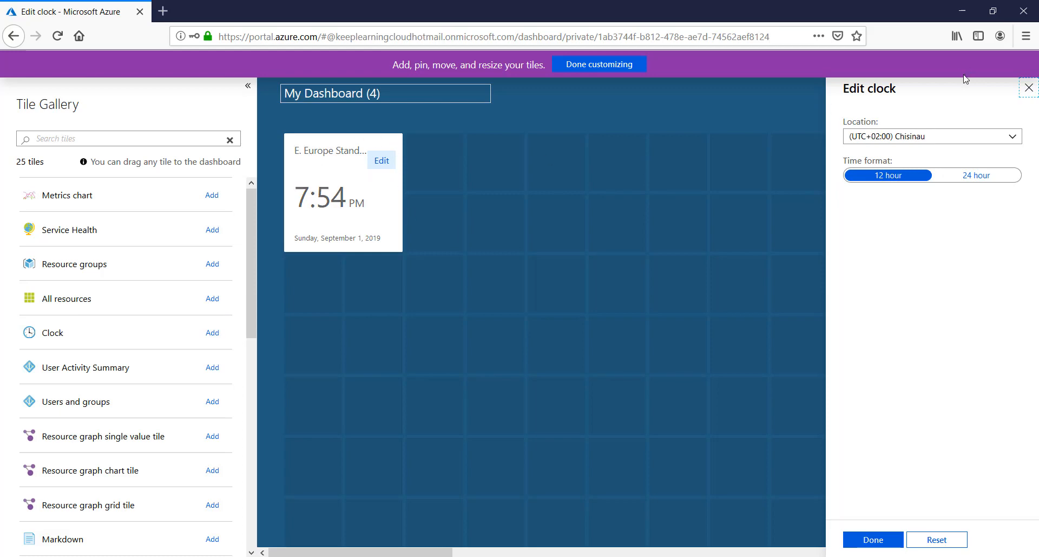
click(929, 137)
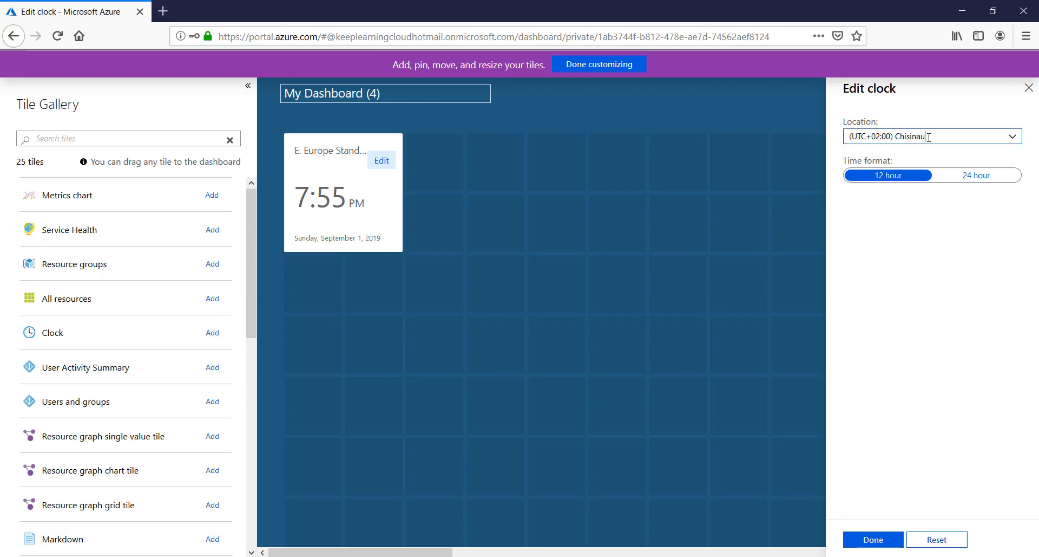
click(1012, 138)
click(1016, 142)
click(1013, 138)
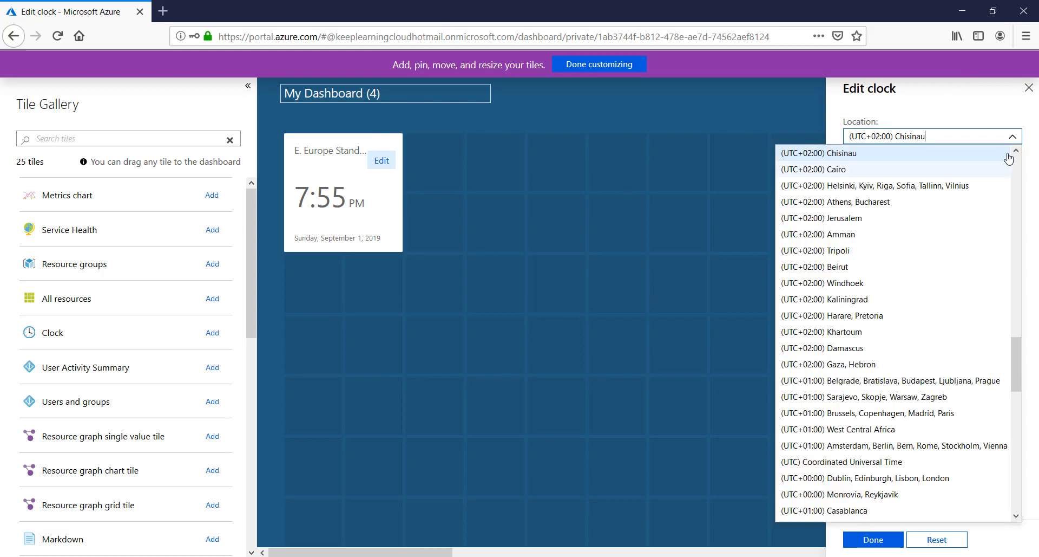
click(1034, 223)
click(972, 178)
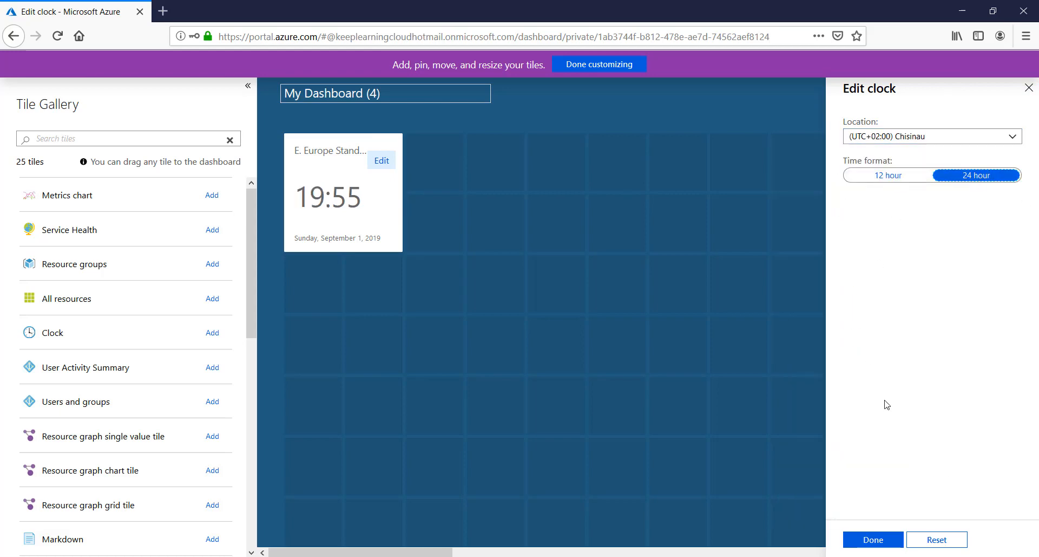
click(874, 538)
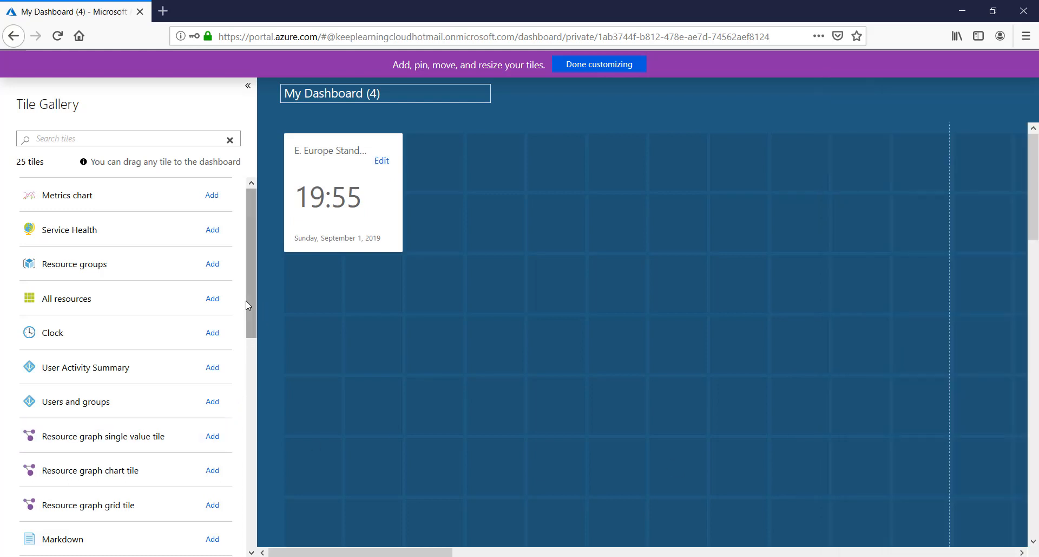
Step: Add the Availability, Users and groups, and User Activity Summary tiles to the dashboard
drag(252, 306, 261, 409)
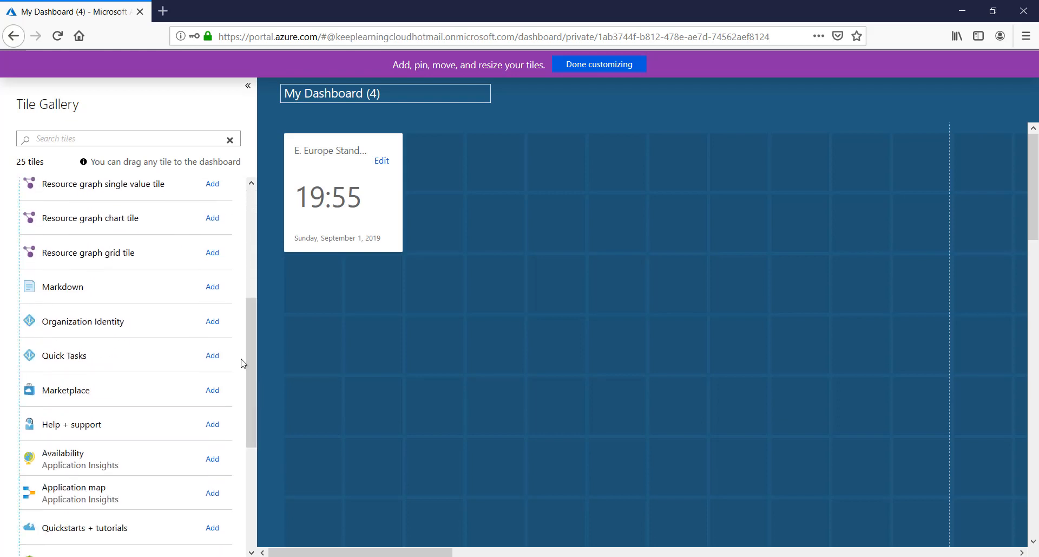
click(215, 464)
scroll(251, 412, down, 3)
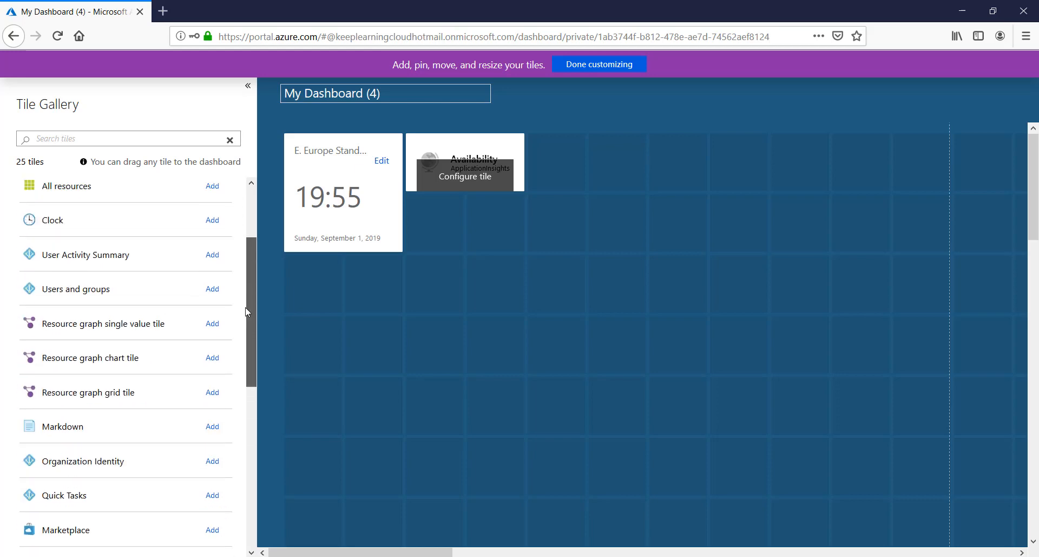
scroll(251, 452, up, 9)
click(212, 314)
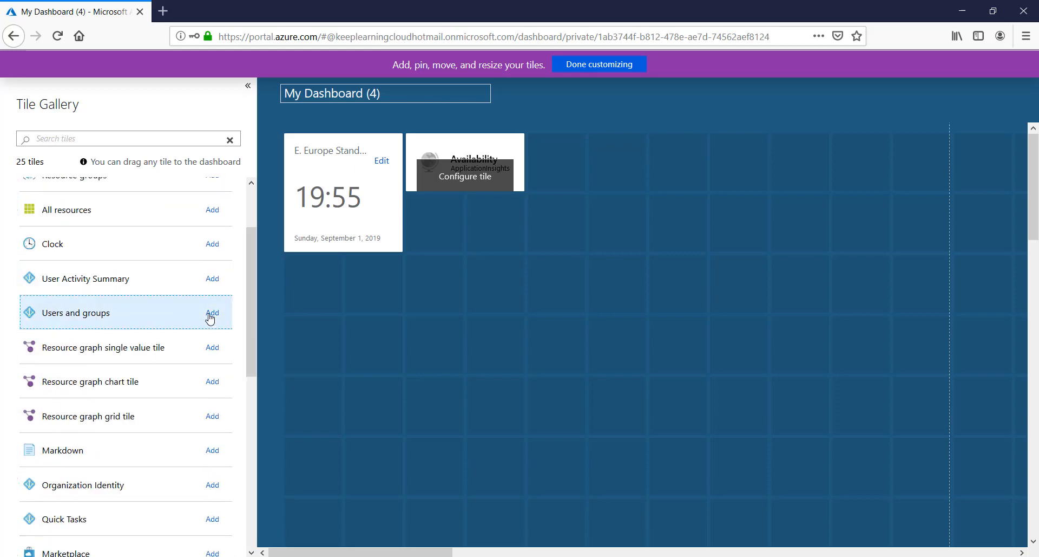
click(211, 279)
scroll(250, 255, up, 2)
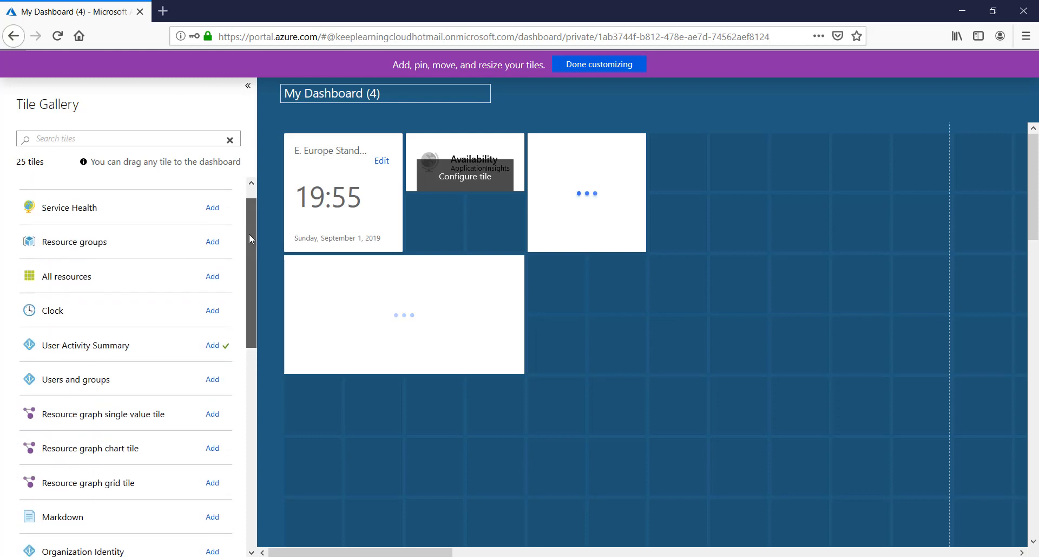
Step: Add a Resource groups tile, place it directly below Users and groups beside Users Sign-ins, and finish customizing the dashboard
click(213, 242)
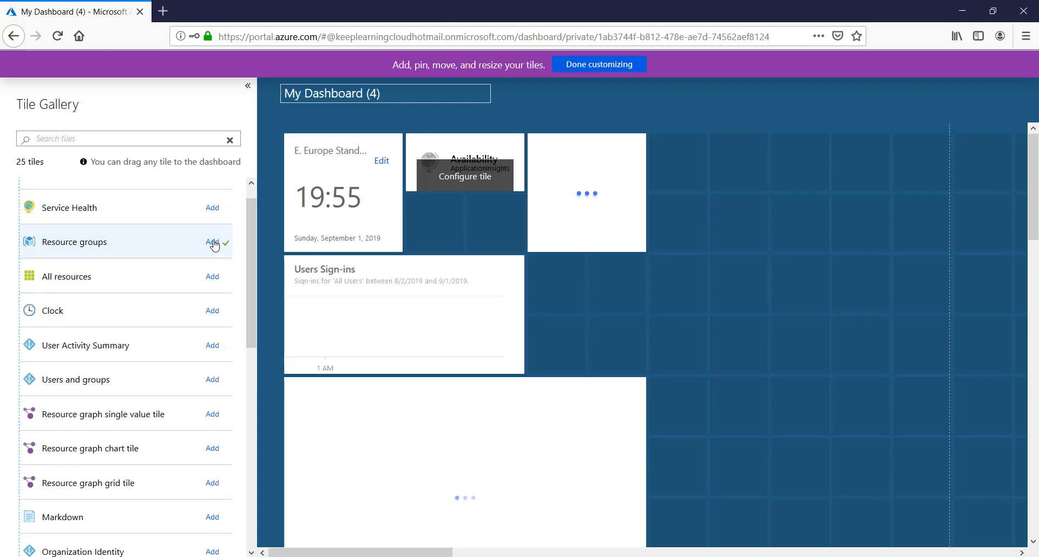
drag(388, 432, 530, 295)
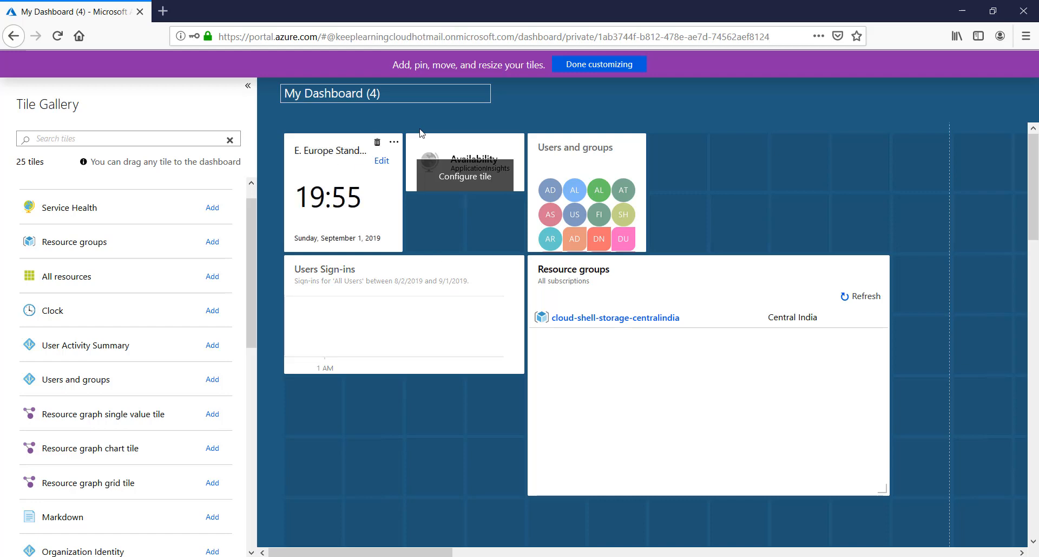
click(612, 68)
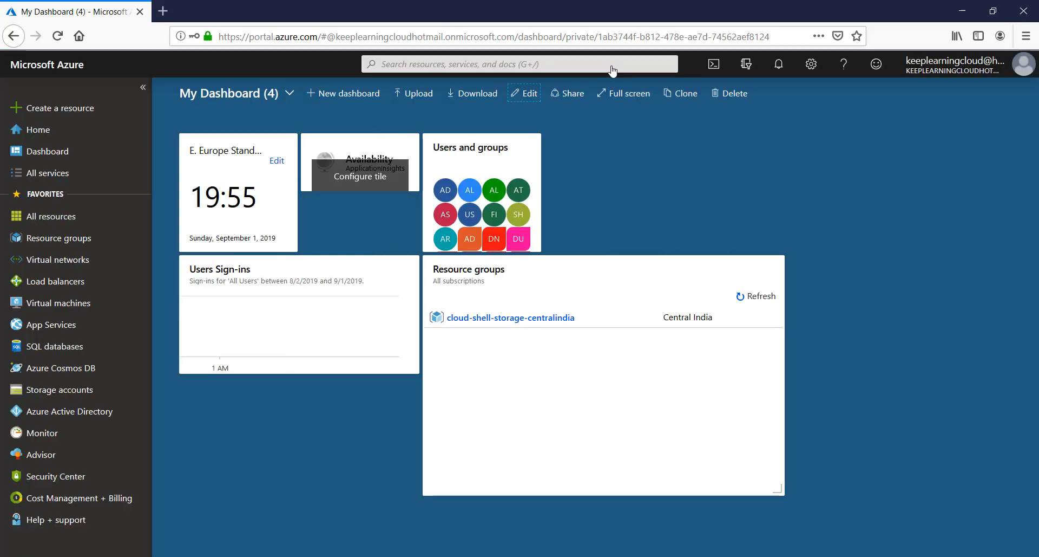
Step: Check which recent dashboards are available to switch to
click(242, 96)
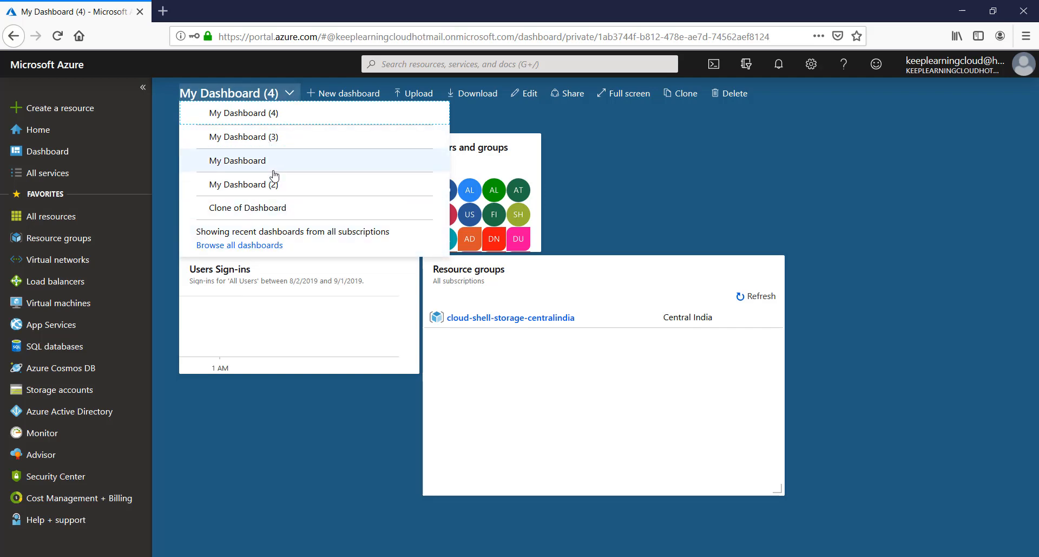
click(593, 163)
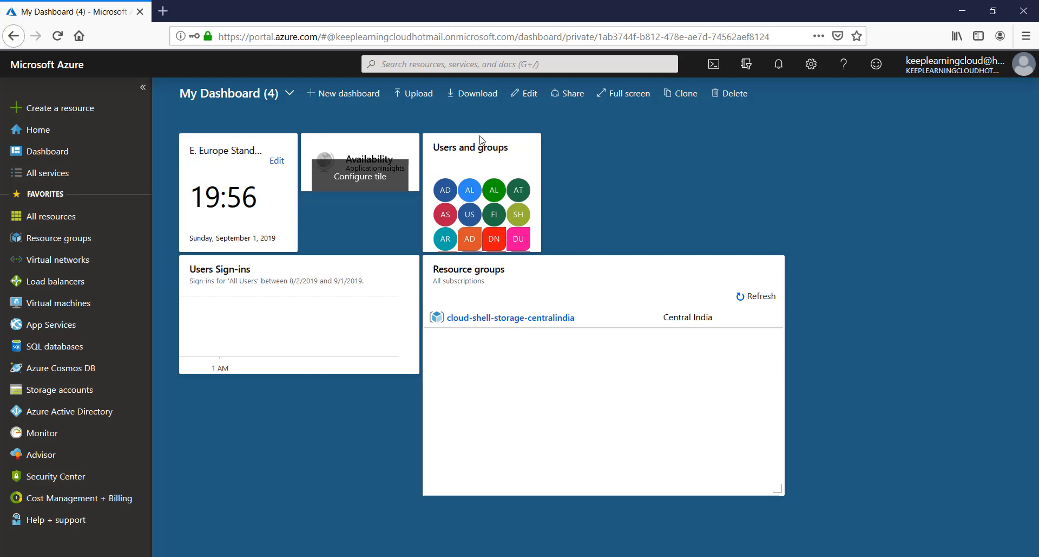
Step: View the directory's all-users list through the Users and groups tile, and return to the dashboard
click(470, 154)
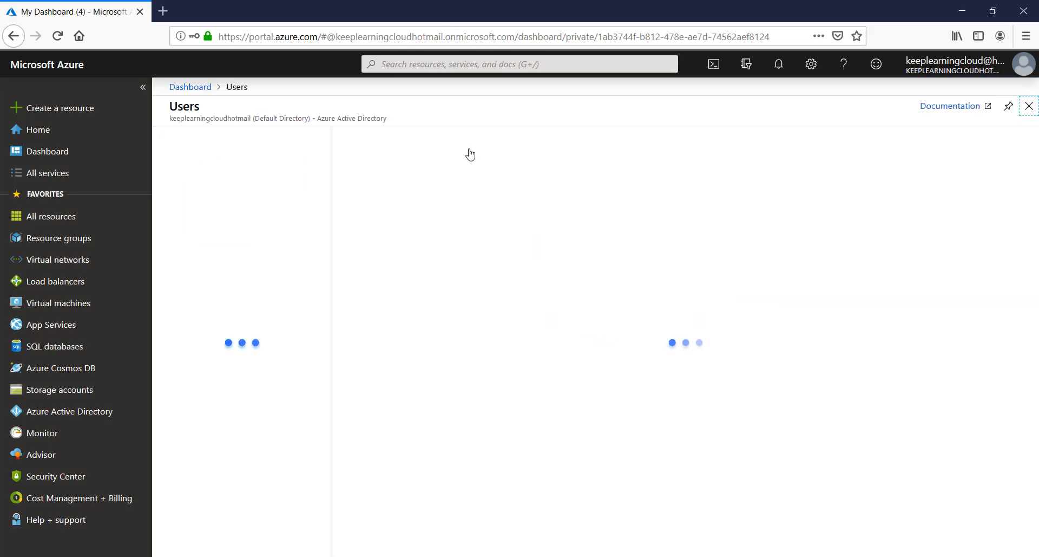
drag(469, 154, 402, 121)
click(412, 108)
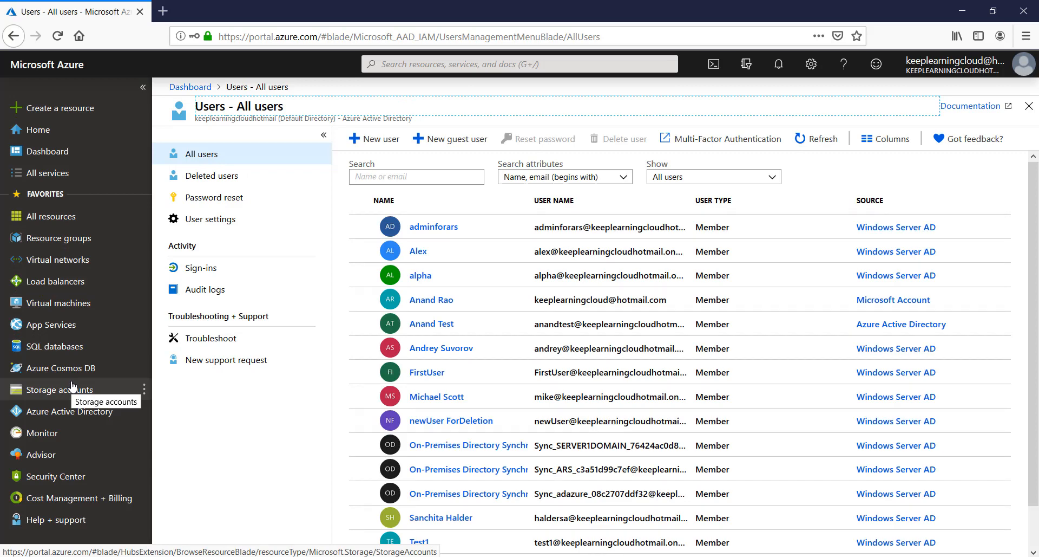
click(65, 154)
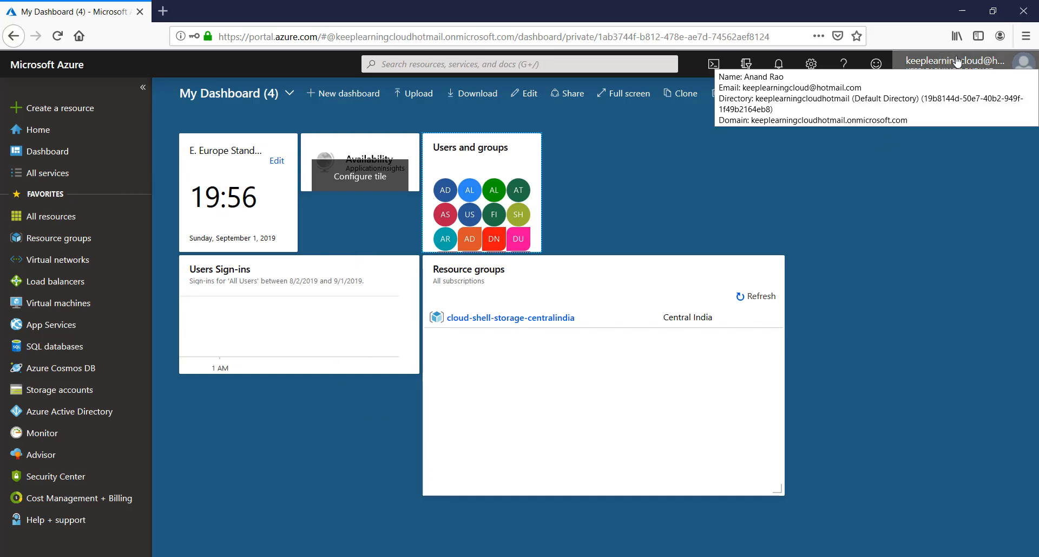
Step: Look over the portal's feedback form and its Help options
click(876, 65)
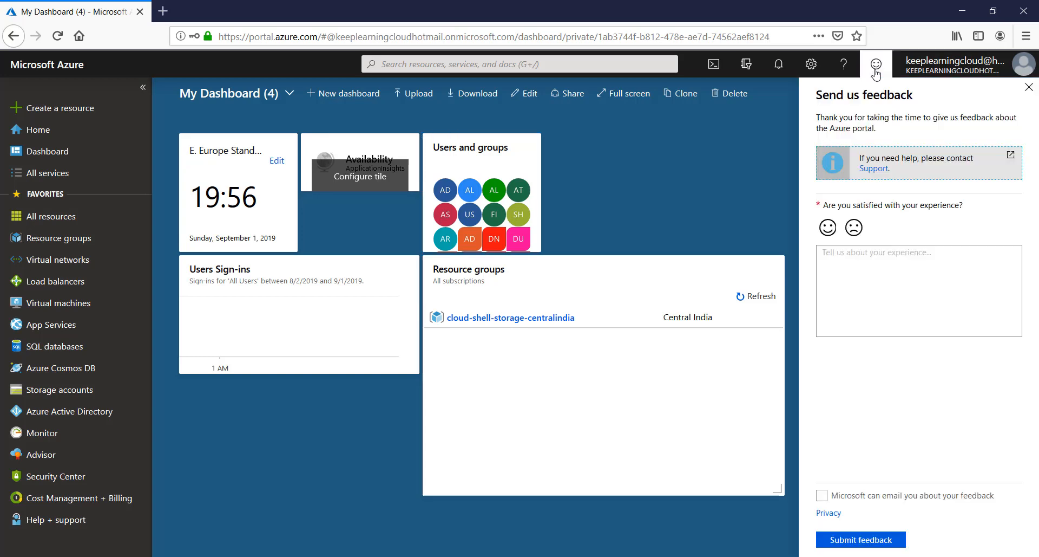
click(866, 290)
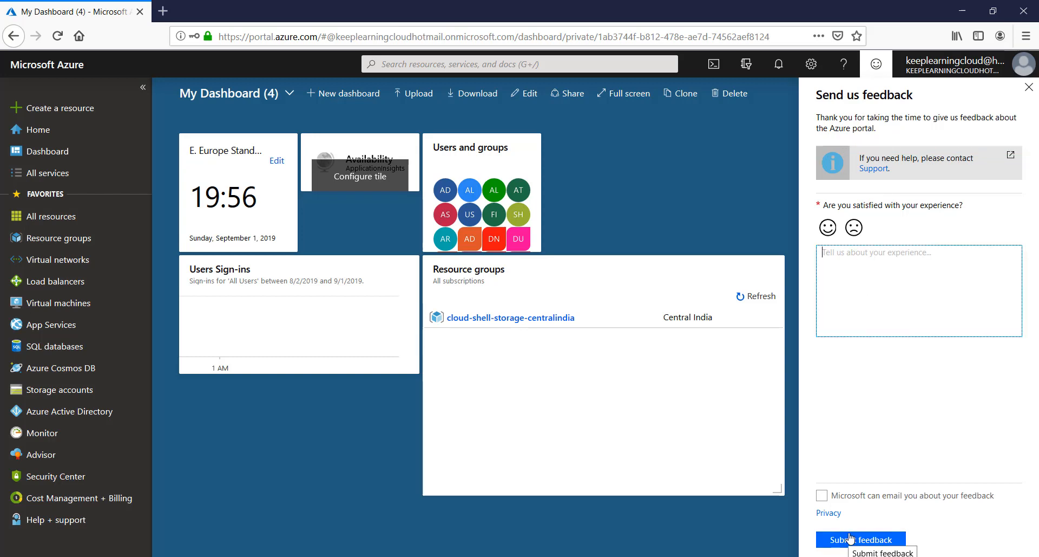
click(843, 66)
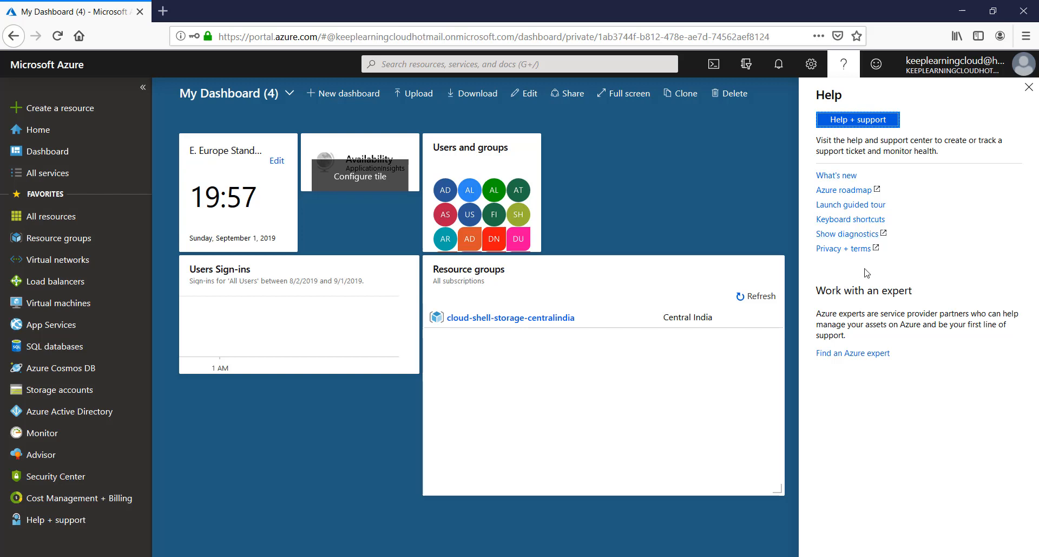
Step: Review the portal settings, the notifications, and the directory and subscription filter
click(807, 65)
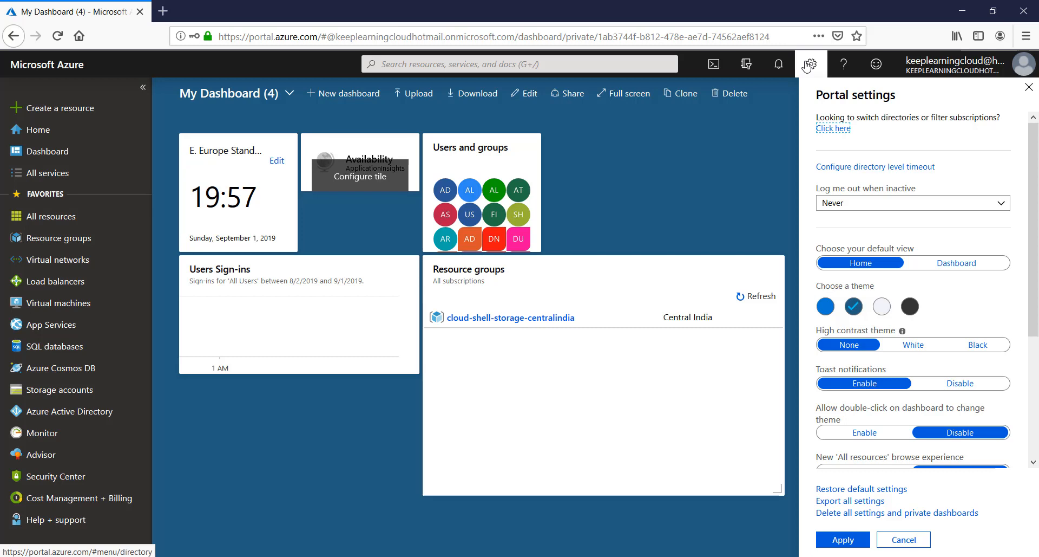
click(779, 65)
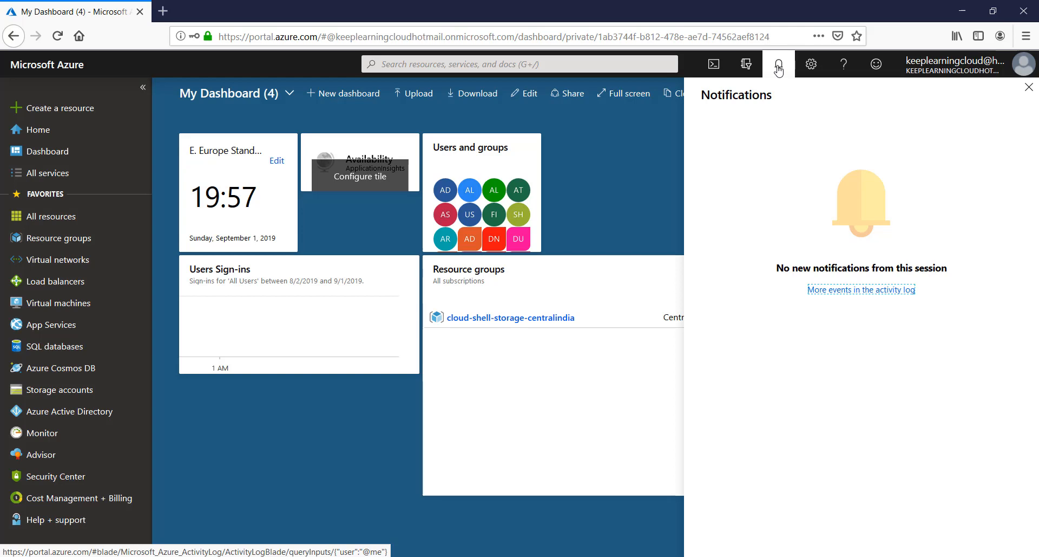
click(746, 65)
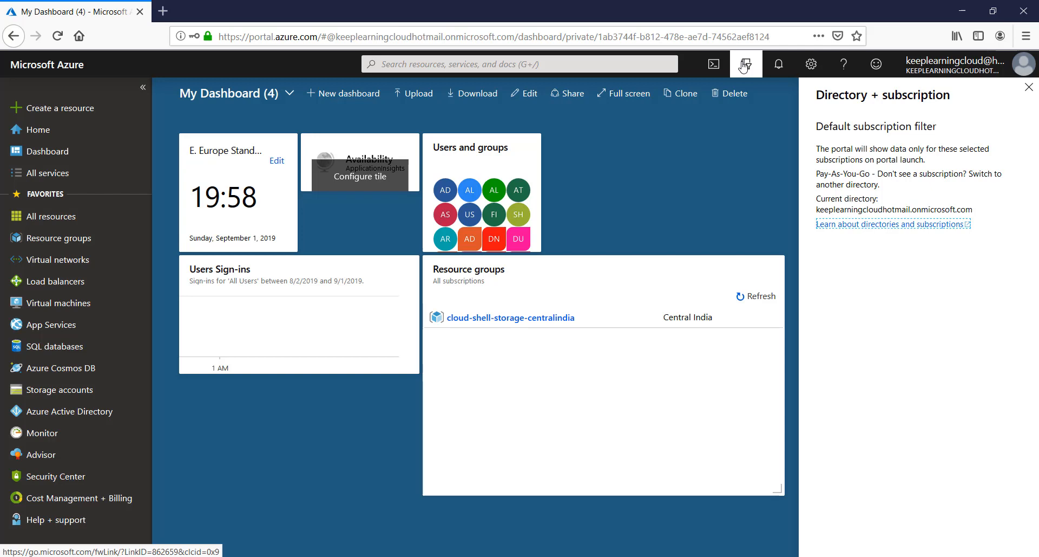
Step: Start a Bash Cloud Shell session, and close both the shell and the directory and subscription pane
click(713, 64)
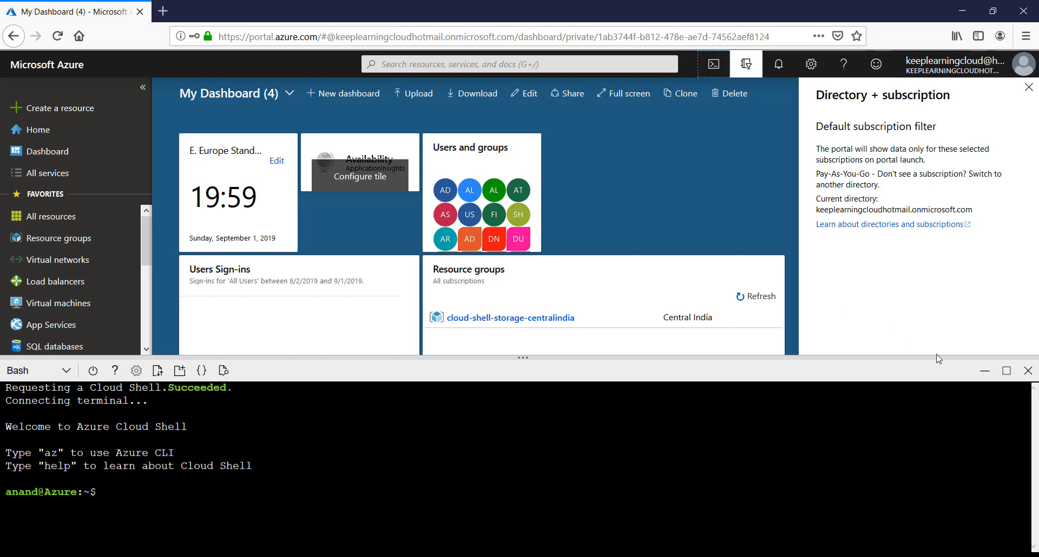
click(1028, 371)
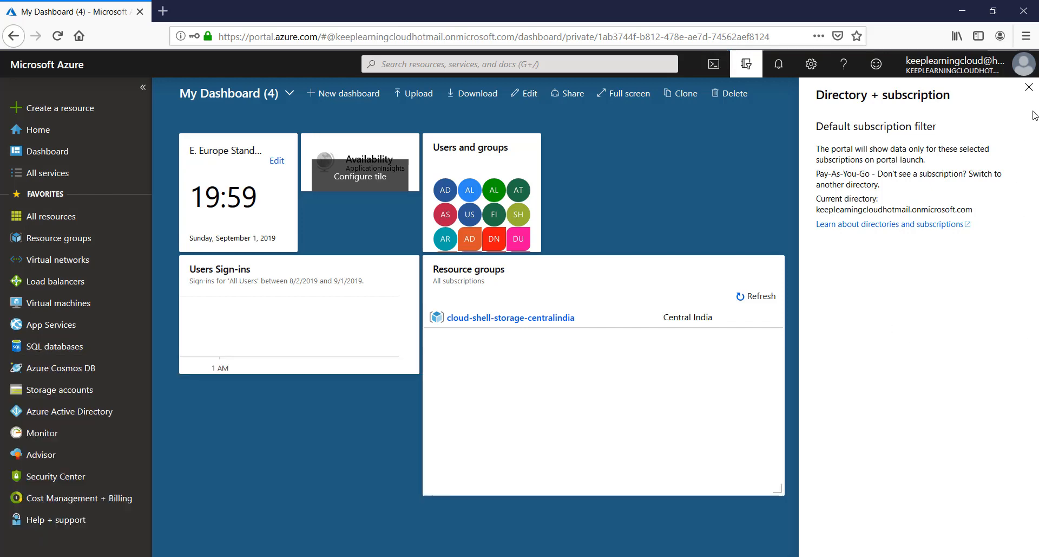
click(1023, 96)
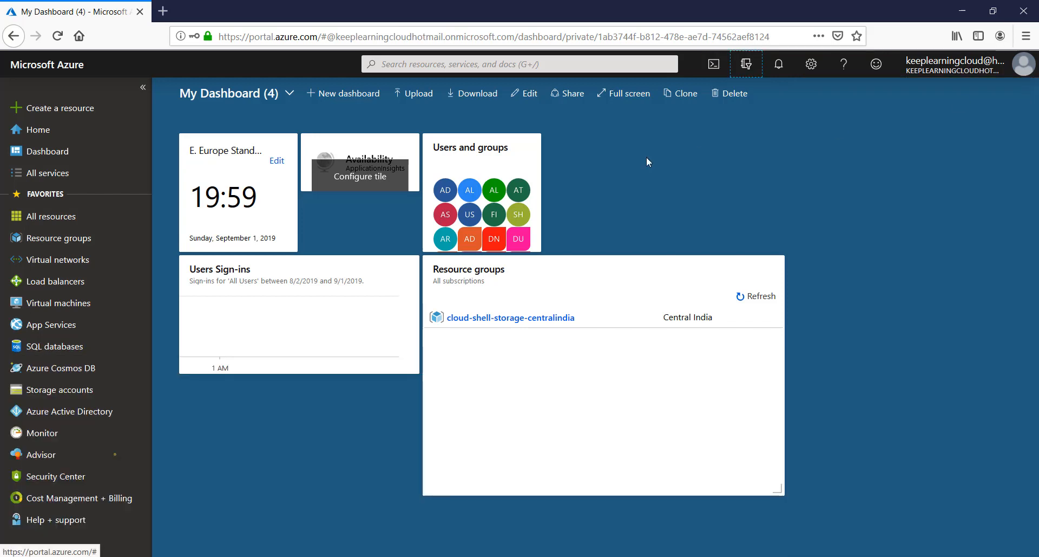